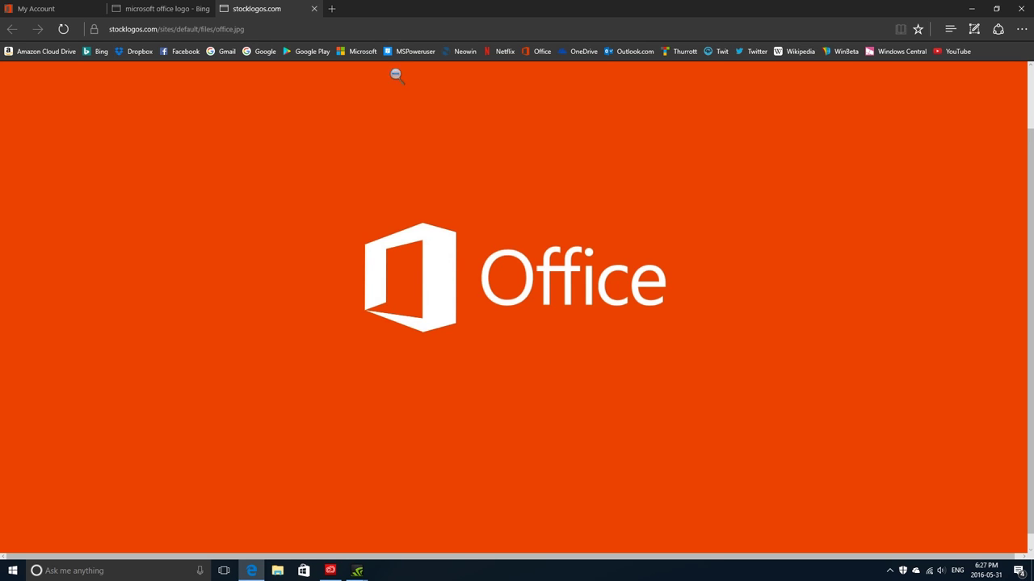
# Load office.com in the My Account tab
pyautogui.click(61, 8)
pyautogui.click(516, 29)
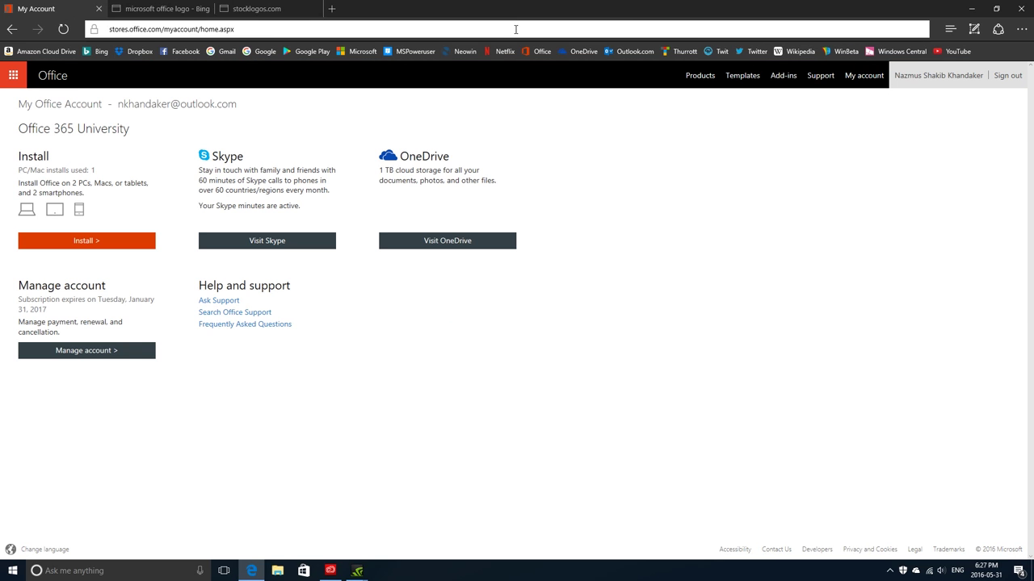
pyautogui.write('office.com')
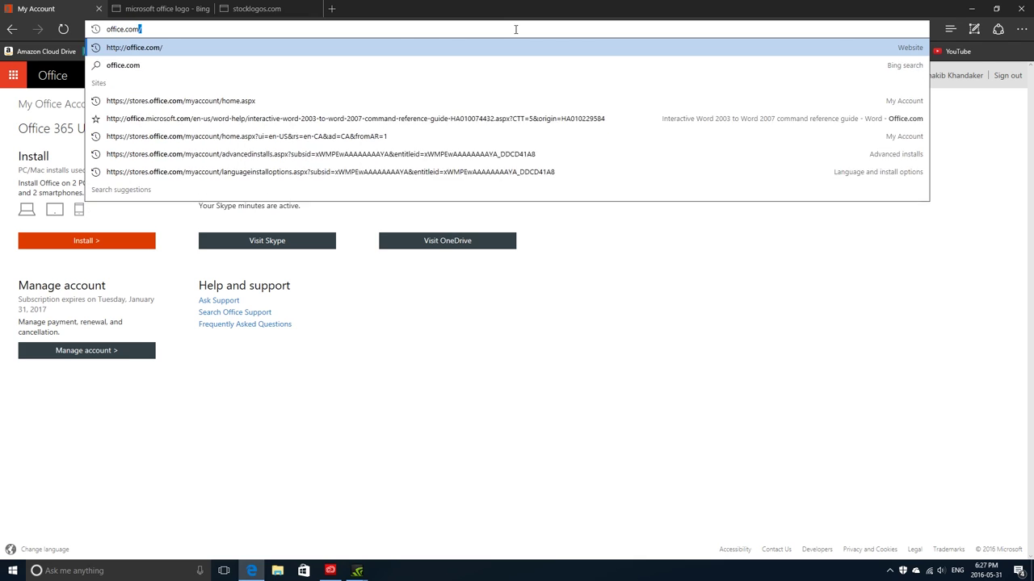
pyautogui.press('Return')
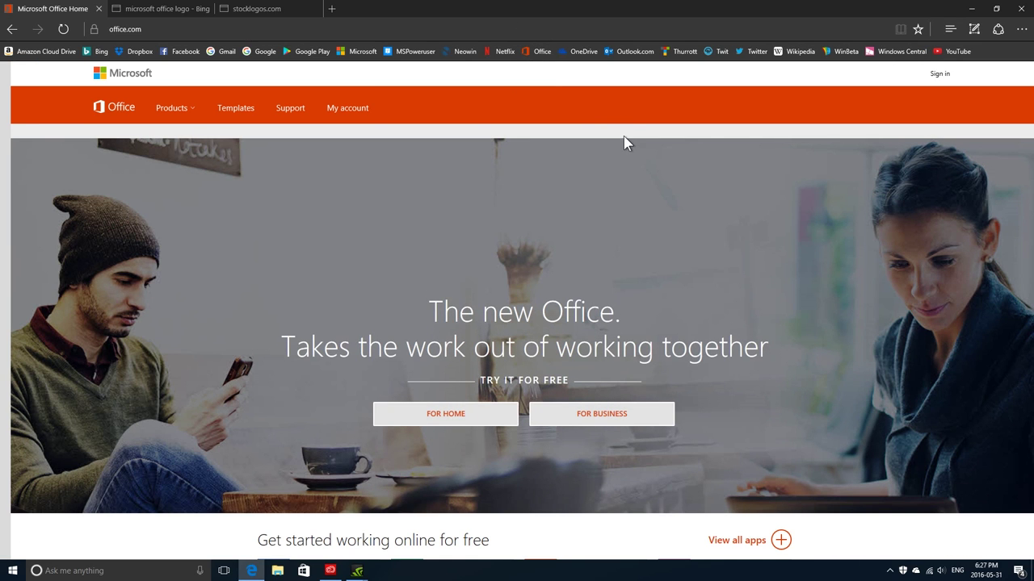
pyautogui.scroll(-5, 624, 144)
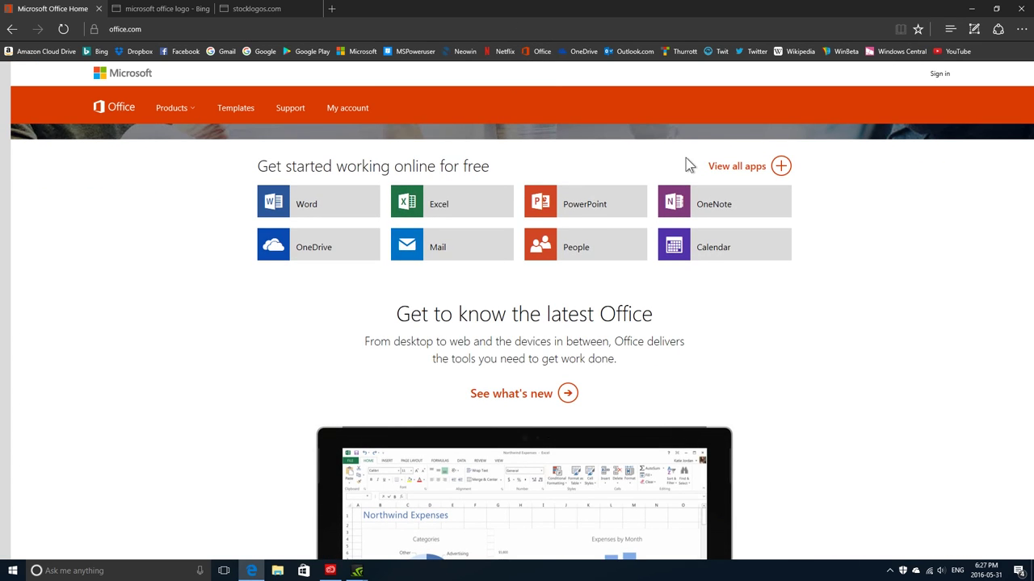
# Sign in to Office.com with the Microsoft account e-mail
pyautogui.click(941, 81)
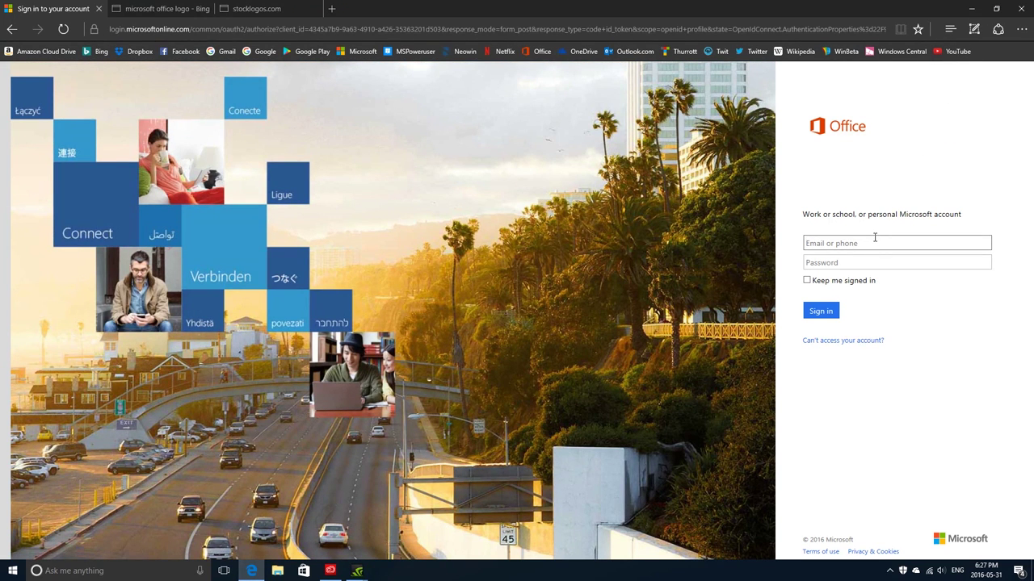
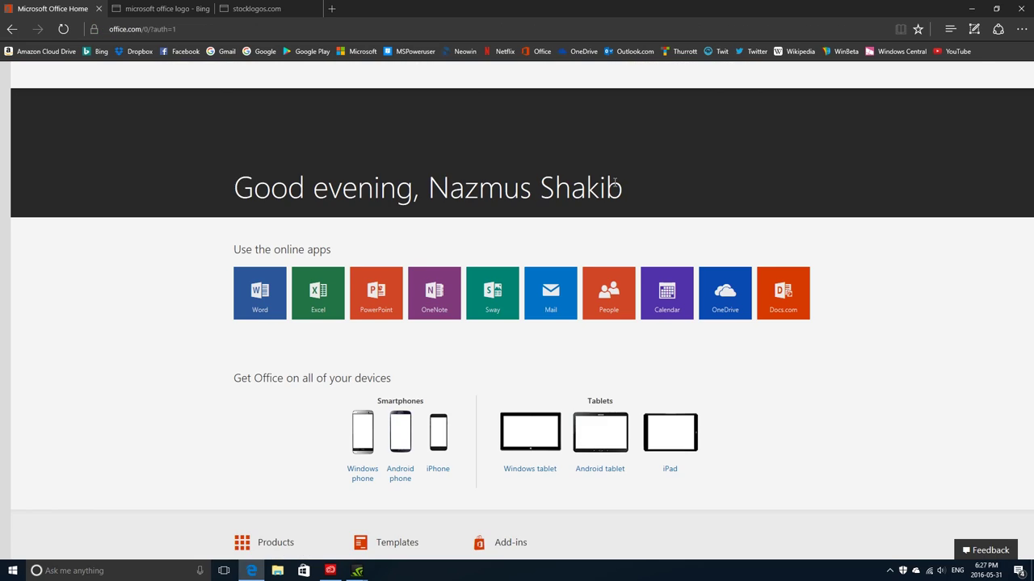
pyautogui.scroll(-2, 555, 218)
pyautogui.scroll(2, 554, 215)
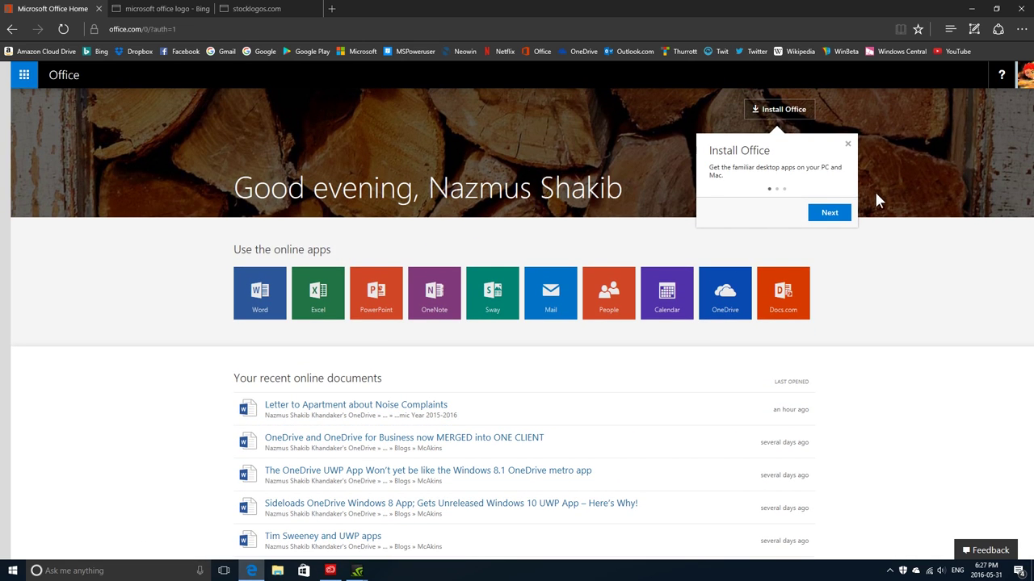
# Go from My account to Install, then to 'Language and install options'
pyautogui.click(1022, 74)
pyautogui.click(908, 160)
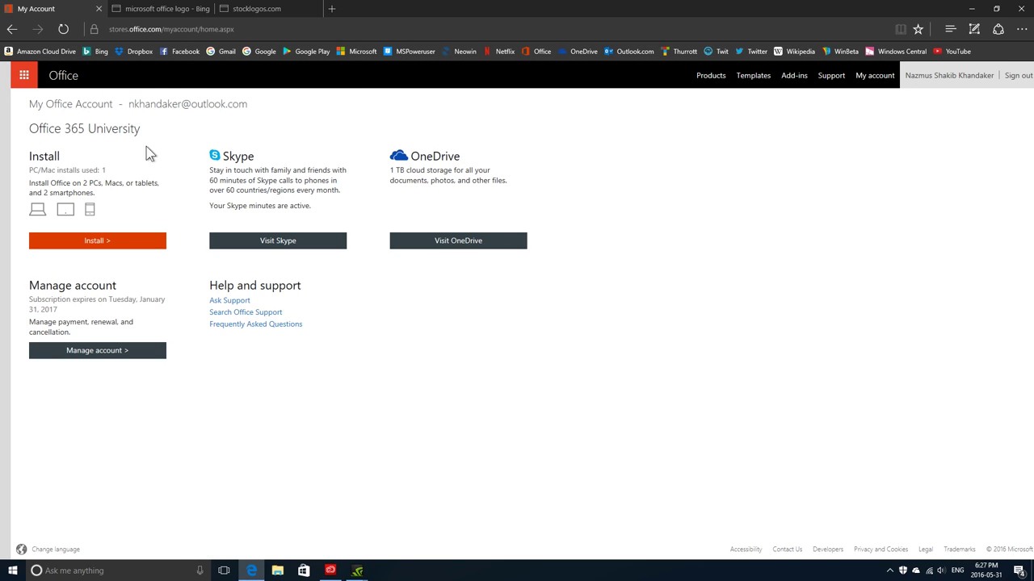
pyautogui.click(89, 184)
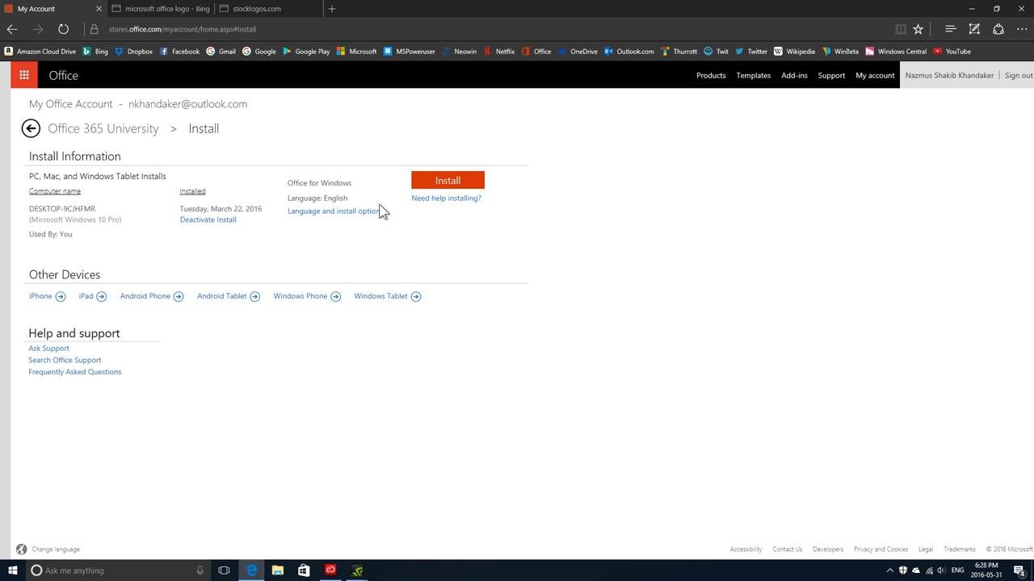
pyautogui.click(321, 213)
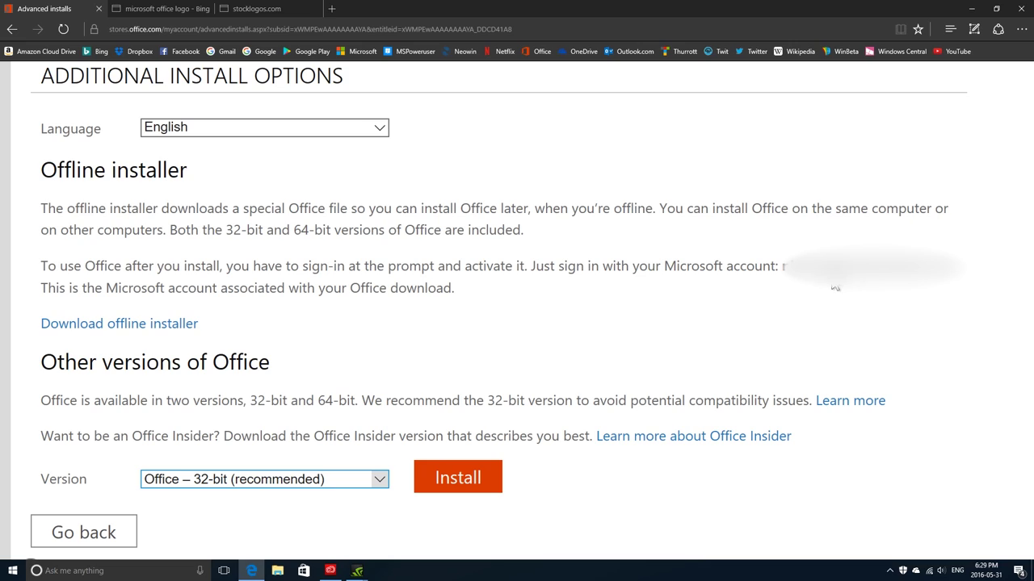
# Highlight the account e-mail sentence, clear it and reset the page zoom
pyautogui.moveTo(785, 266); pyautogui.dragTo(937, 283)
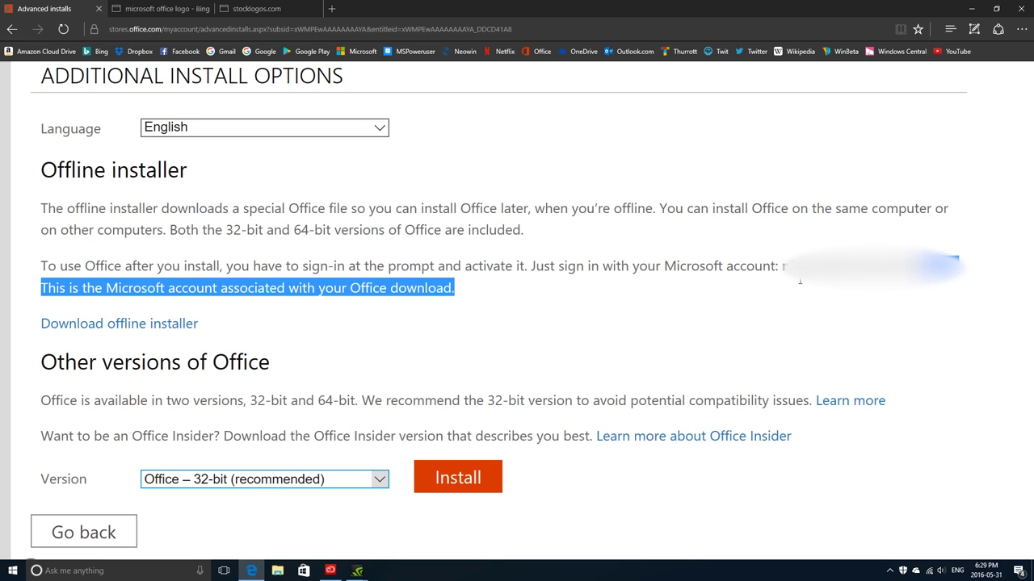
pyautogui.click(936, 279)
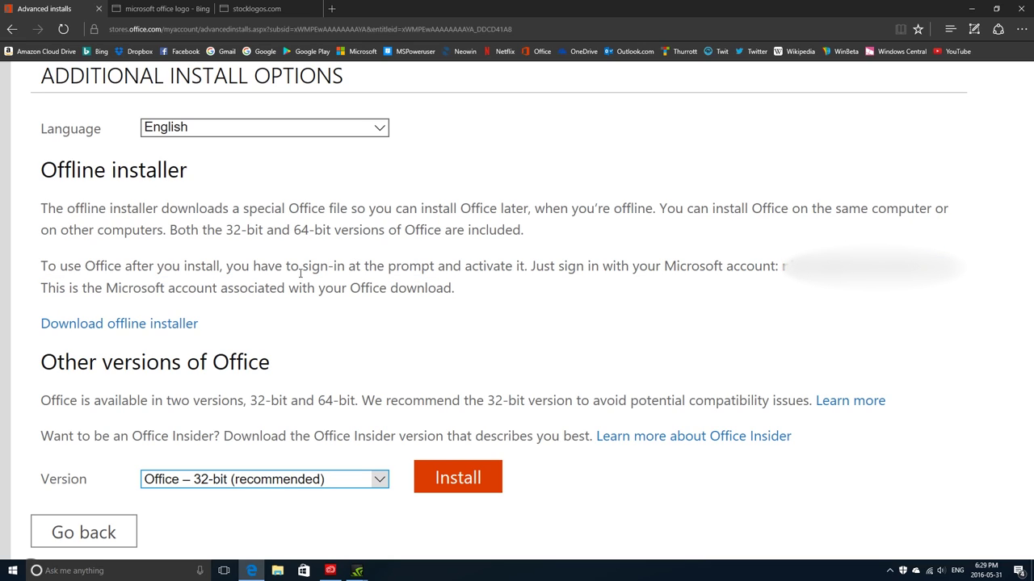
pyautogui.hotkey('ctrl', '0')
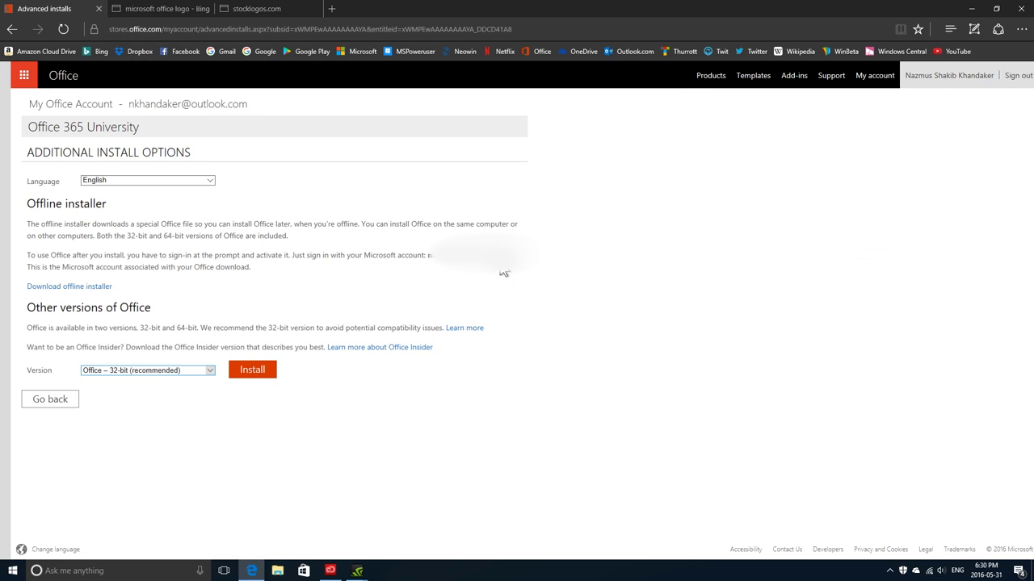
# Minimize Edge and Creative Cloud, close ShadowPlay, and open Downloads in File Explorer
pyautogui.click(974, 9)
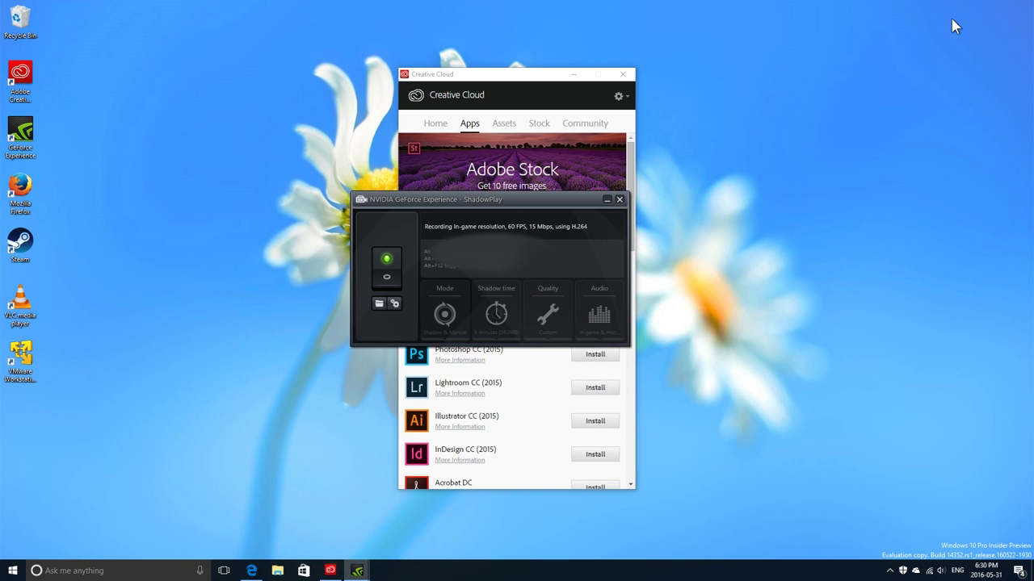
pyautogui.click(619, 200)
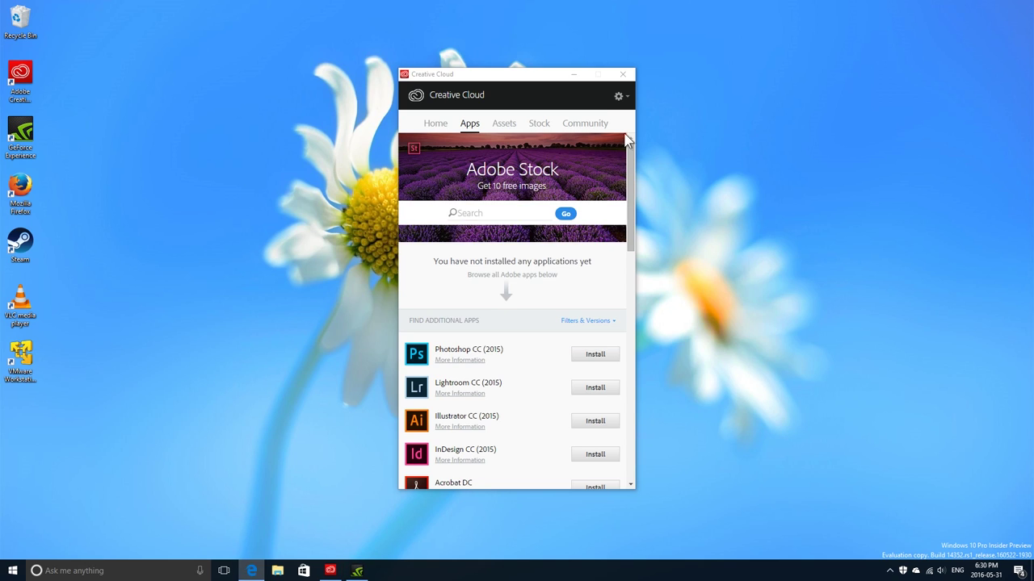
pyautogui.click(576, 74)
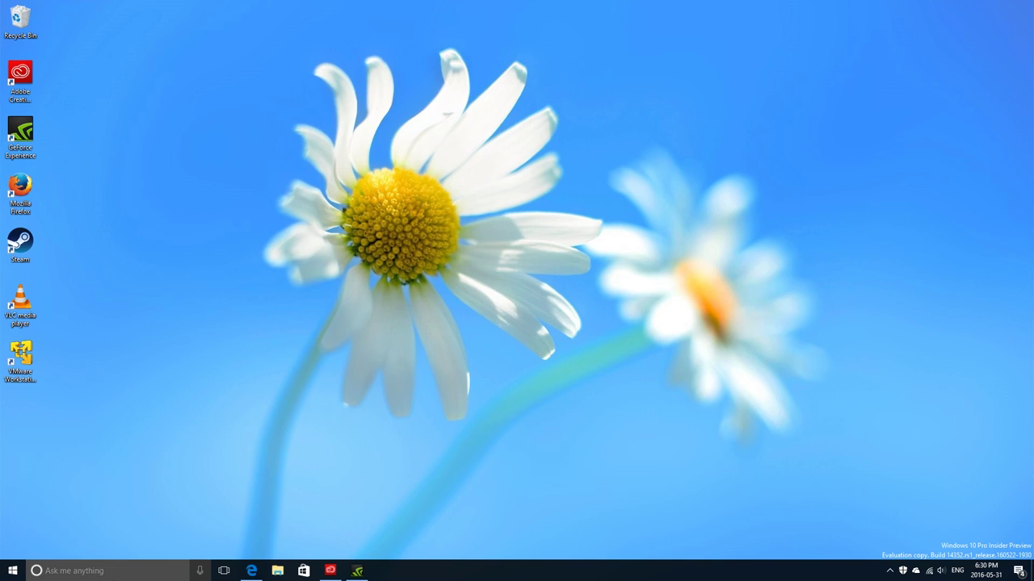
pyautogui.click(277, 571)
pyautogui.click(334, 572)
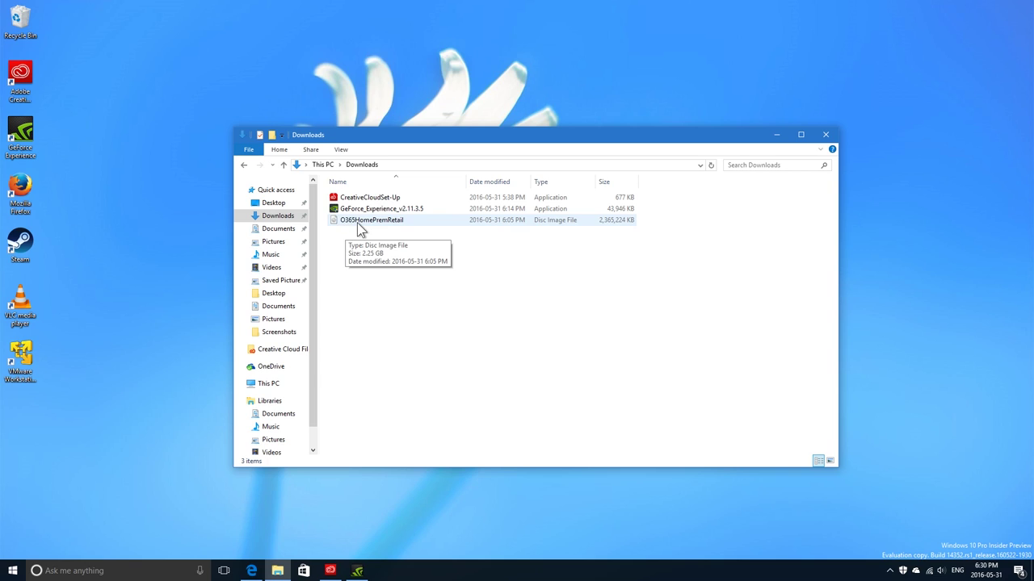
# Mount O365HomePremRetail as DVD Drive (G:) and view its contents
pyautogui.doubleClick(359, 226)
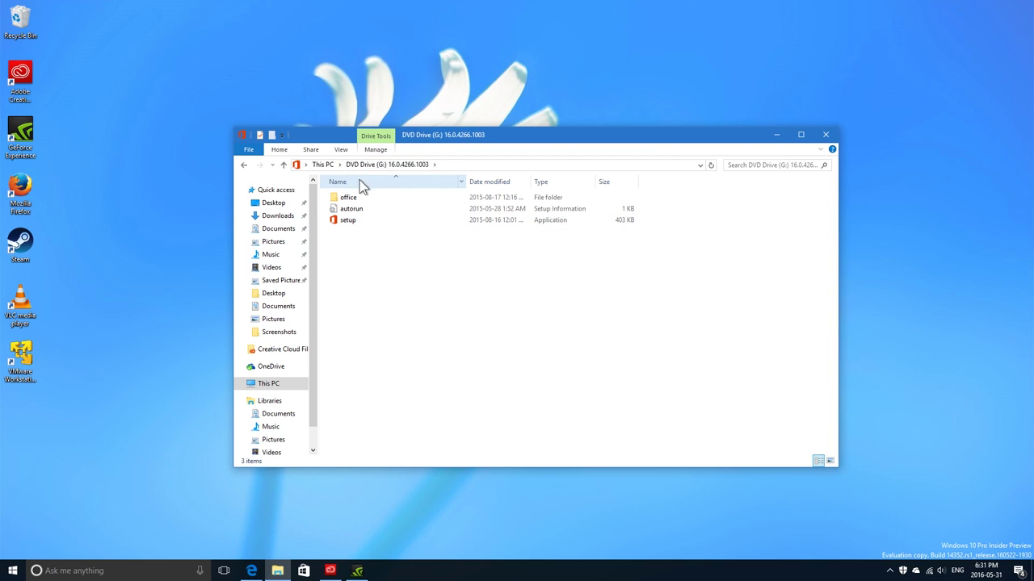
pyautogui.click(267, 385)
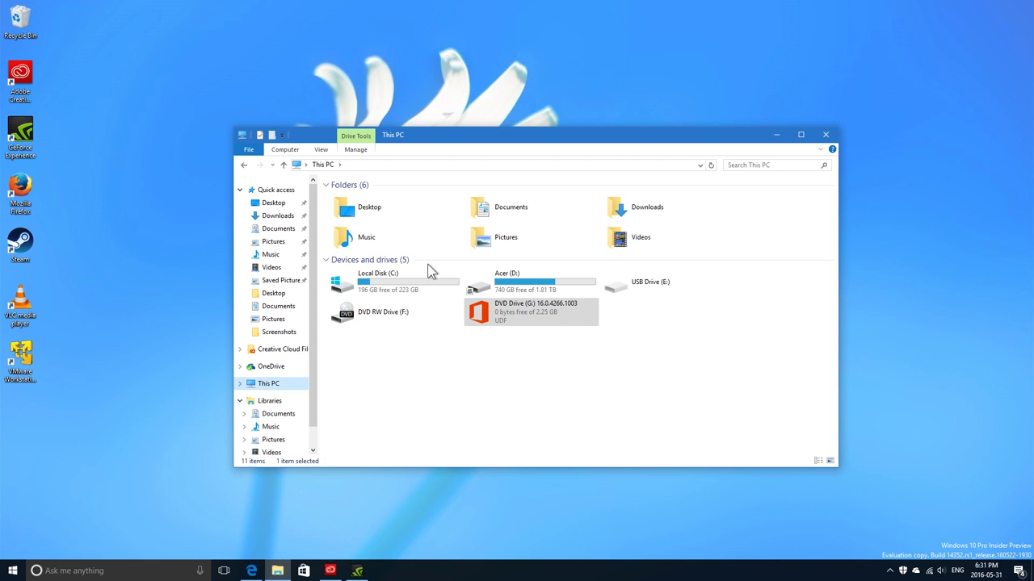
pyautogui.click(243, 165)
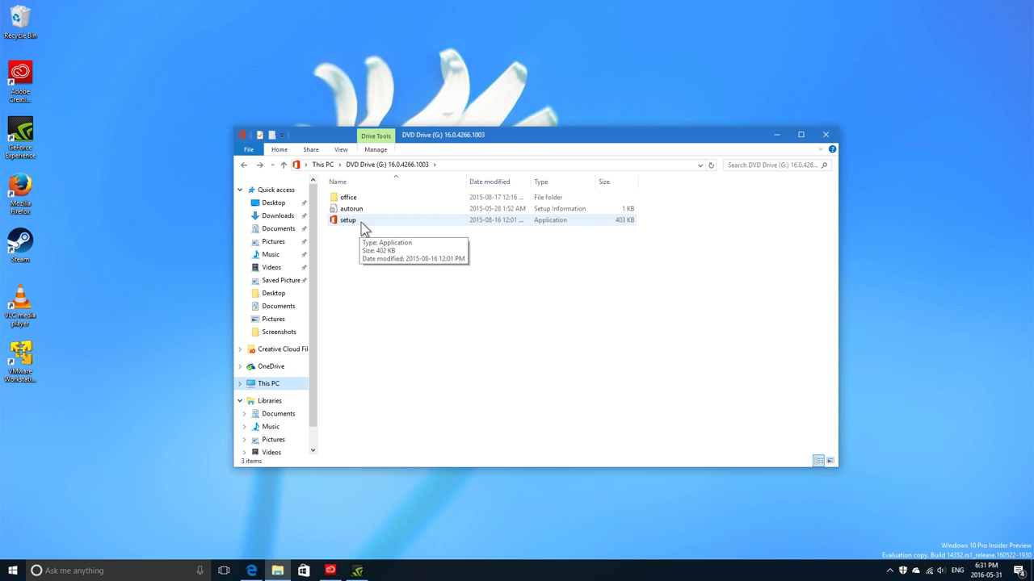
# Run setup, then setup64 from the office folder, approving both UAC prompts
pyautogui.doubleClick(361, 223)
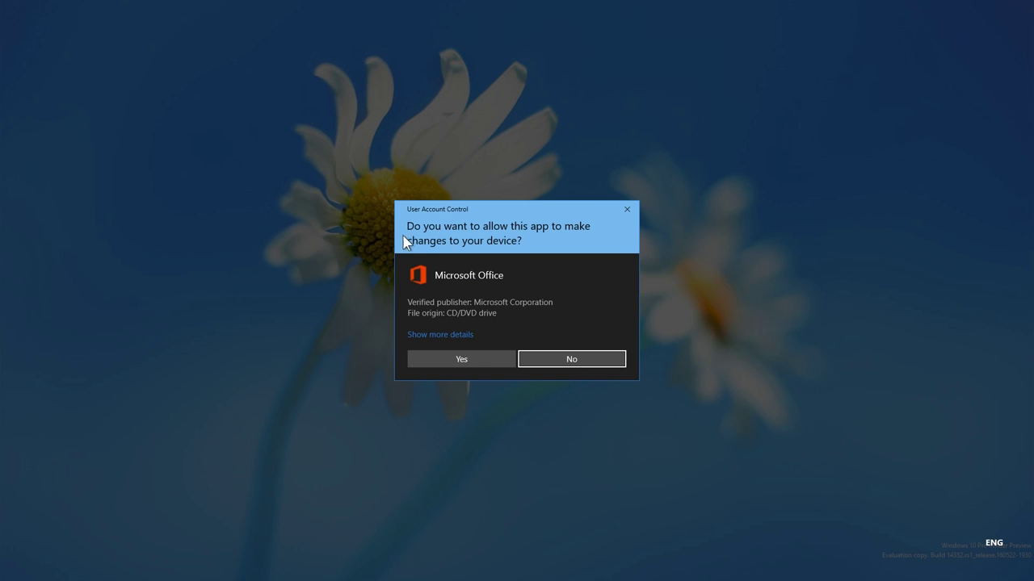
pyautogui.click(472, 363)
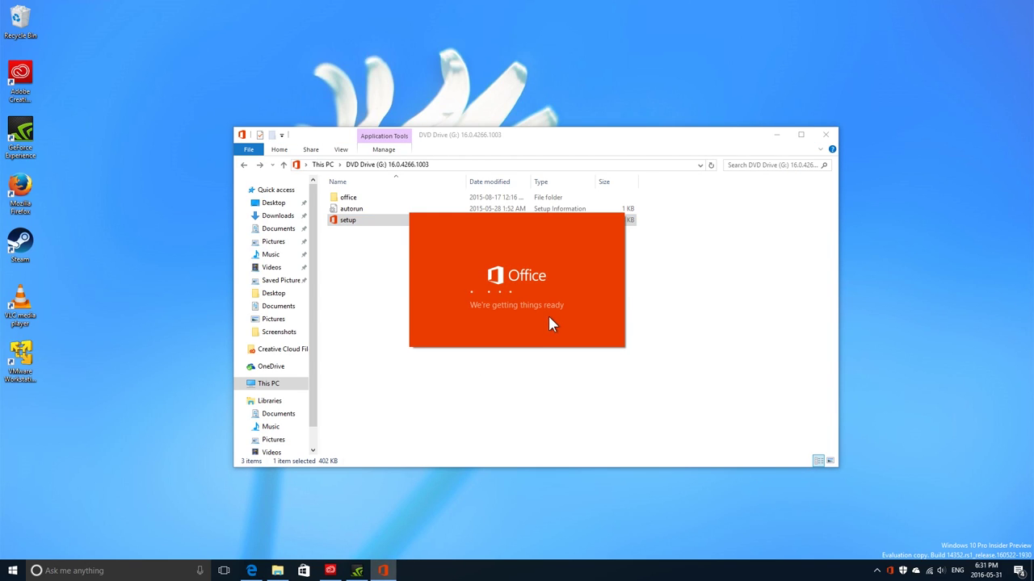
pyautogui.doubleClick(365, 202)
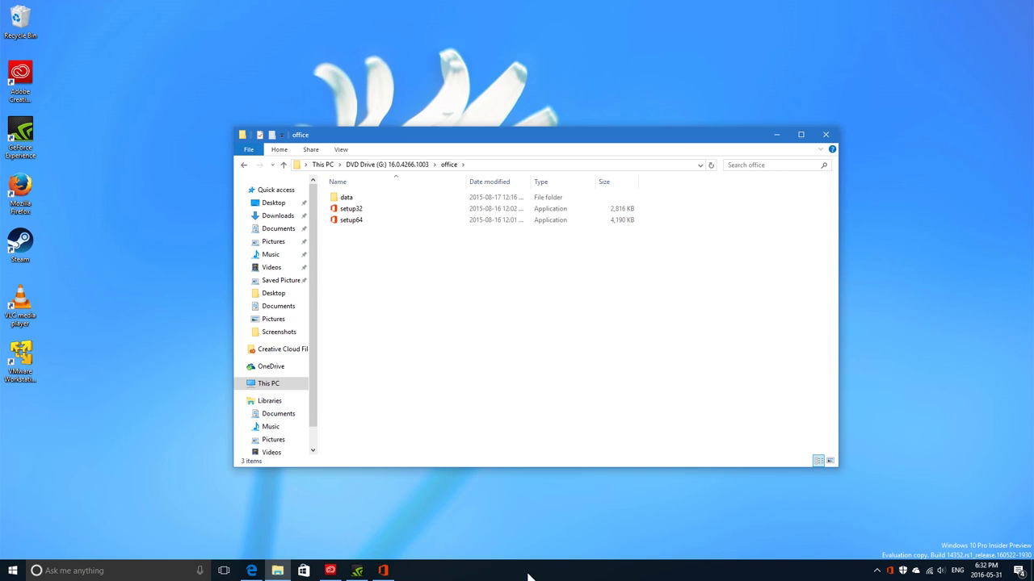
pyautogui.click(709, 161)
pyautogui.doubleClick(352, 220)
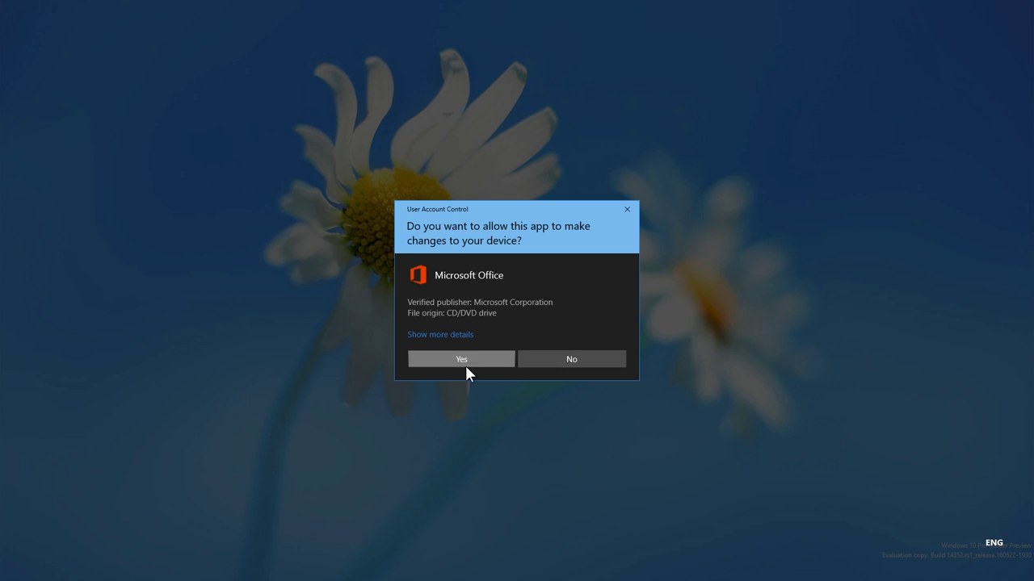
pyautogui.click(466, 365)
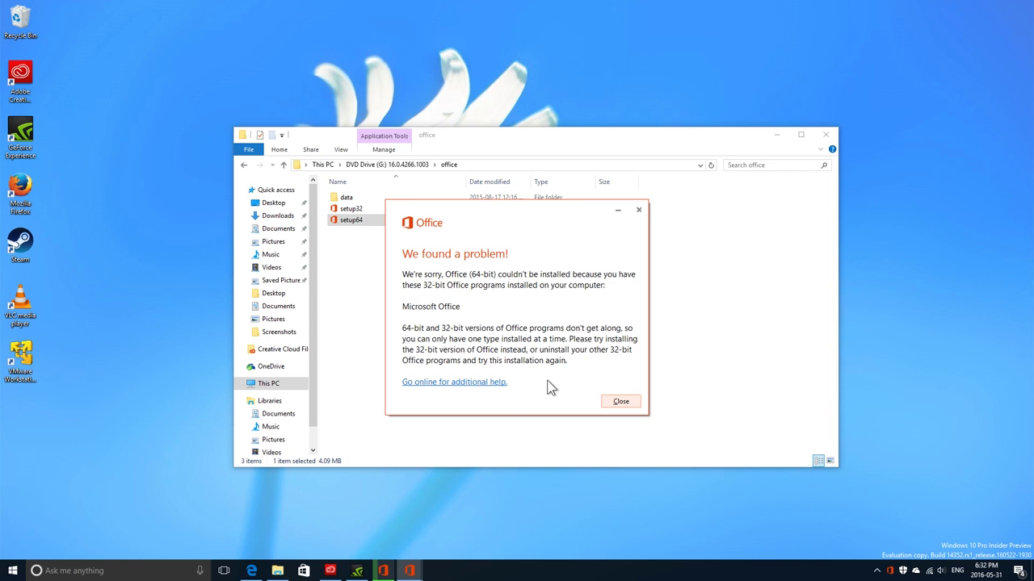
# Dismiss the 64-bit error, return to the DVD drive root and bring up the installer
pyautogui.click(621, 404)
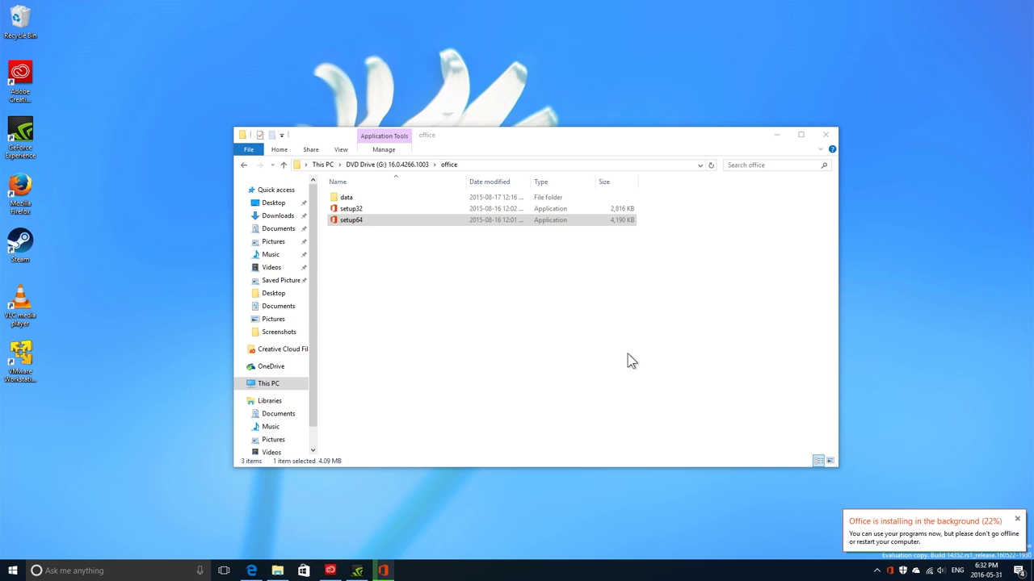
pyautogui.click(504, 270)
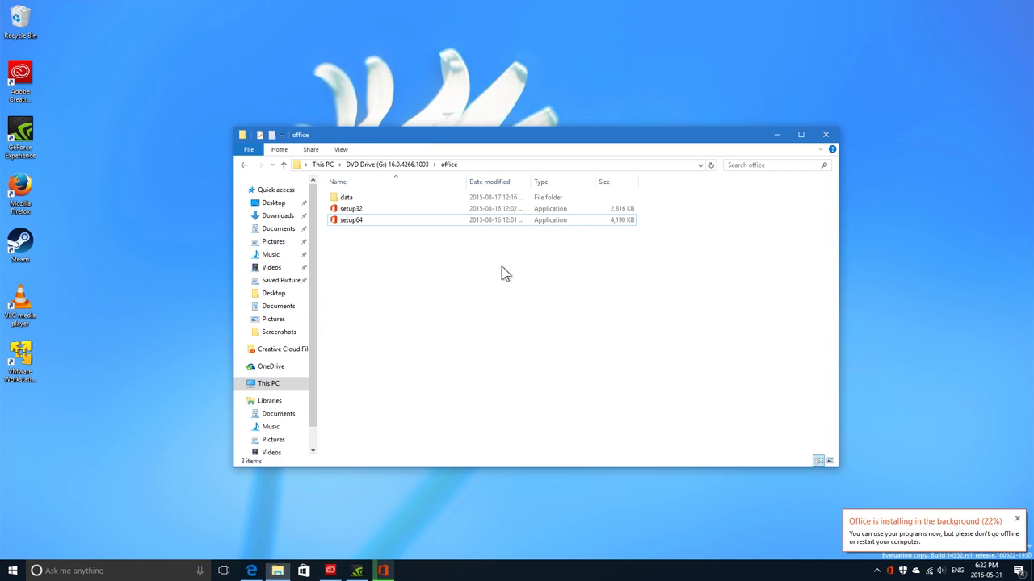
pyautogui.click(391, 164)
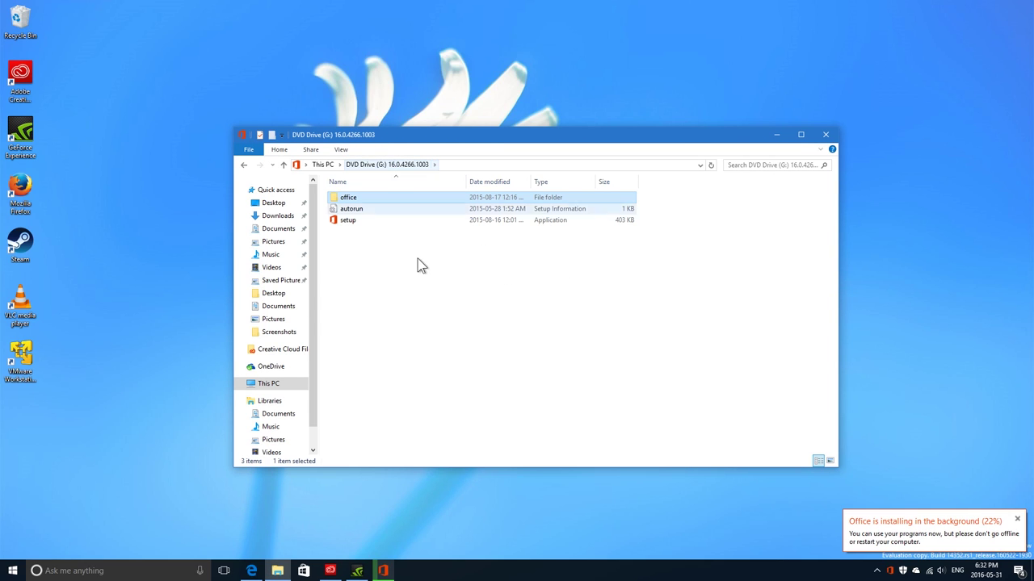
pyautogui.click(394, 573)
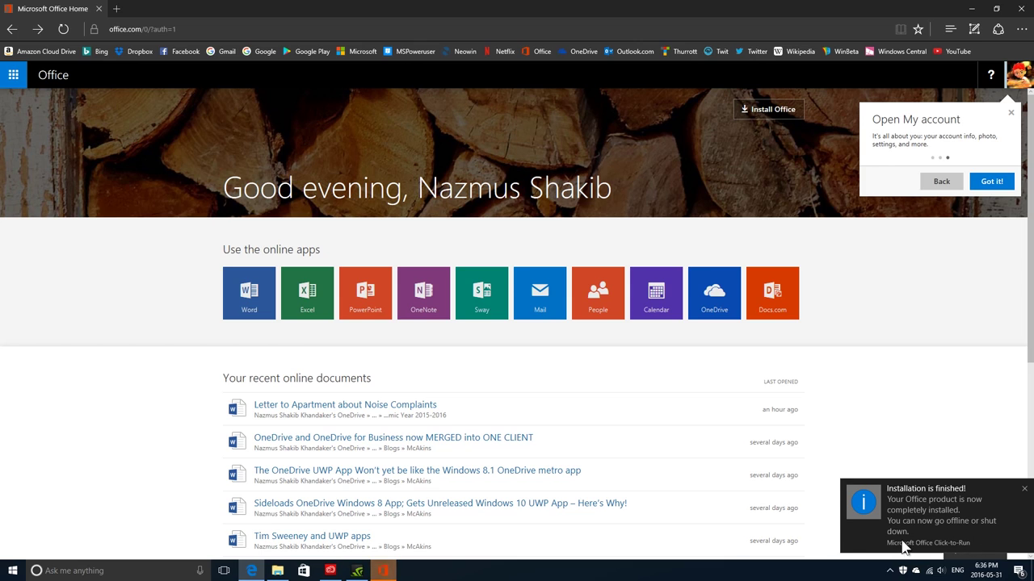
# Close the 'You're all set!' confirmation and the installation-finished notification
pyautogui.click(383, 571)
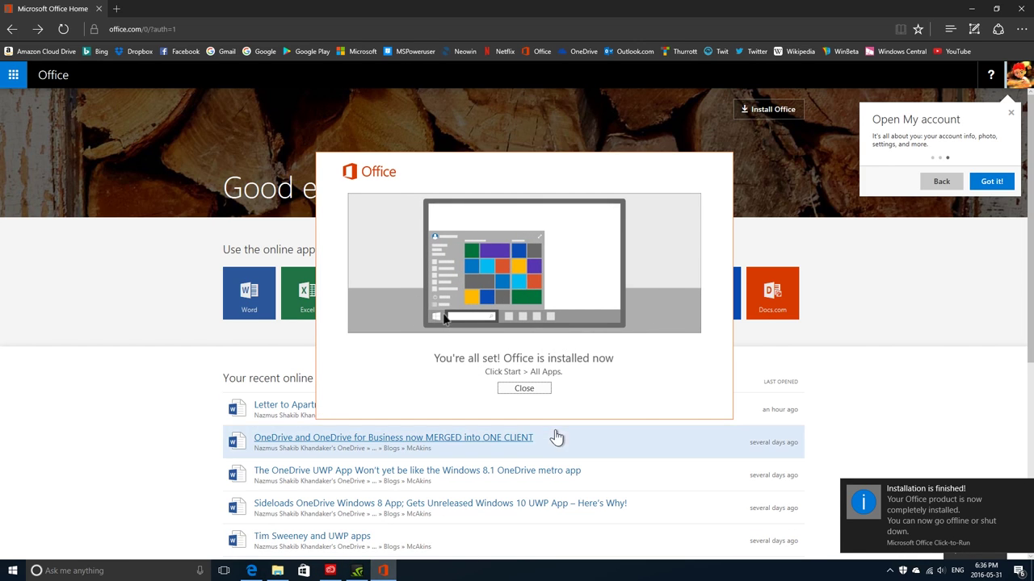
pyautogui.click(544, 389)
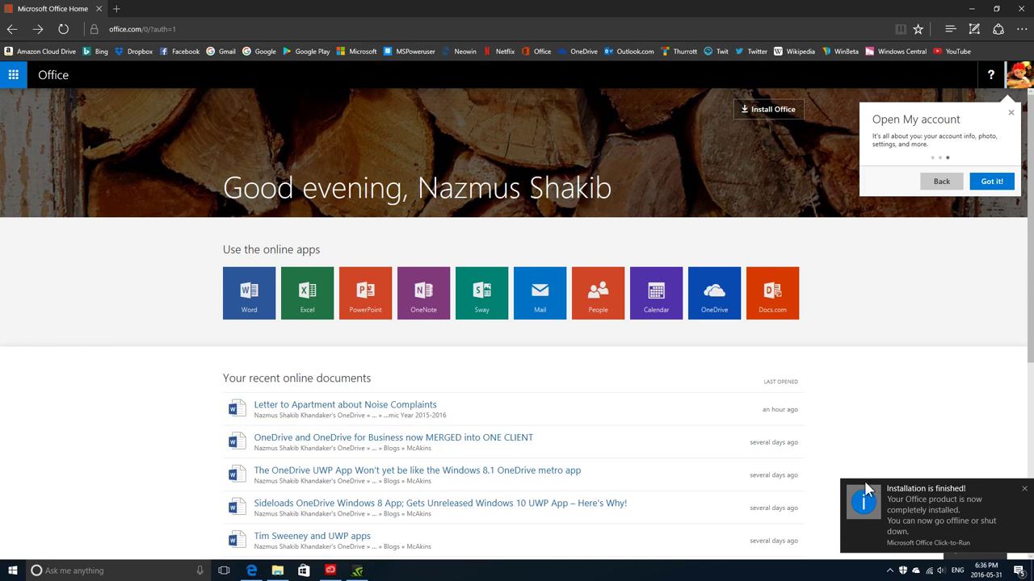
pyautogui.click(1022, 490)
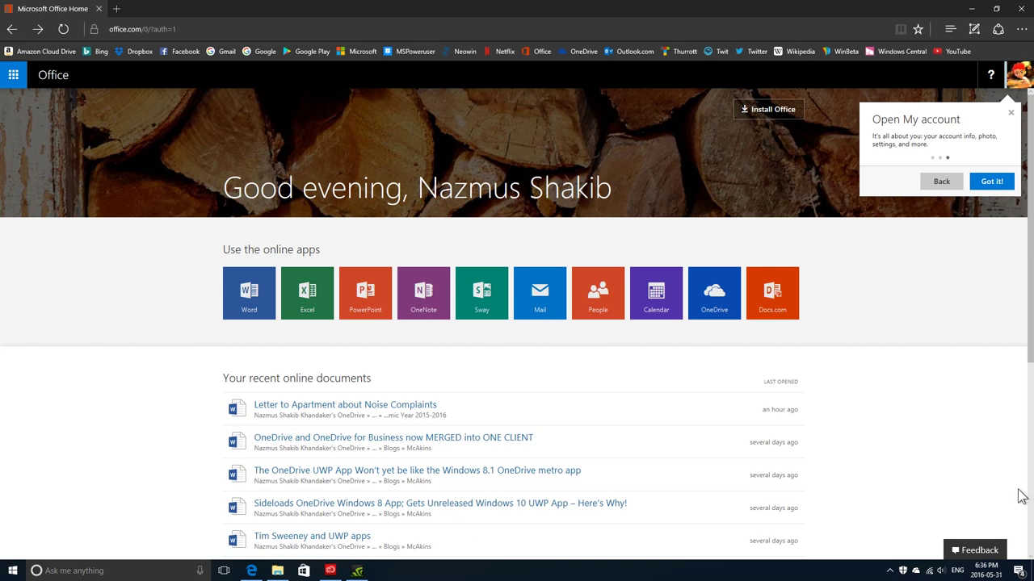
# Peek at the hidden tray icons and open then close the Start menu
pyautogui.click(892, 571)
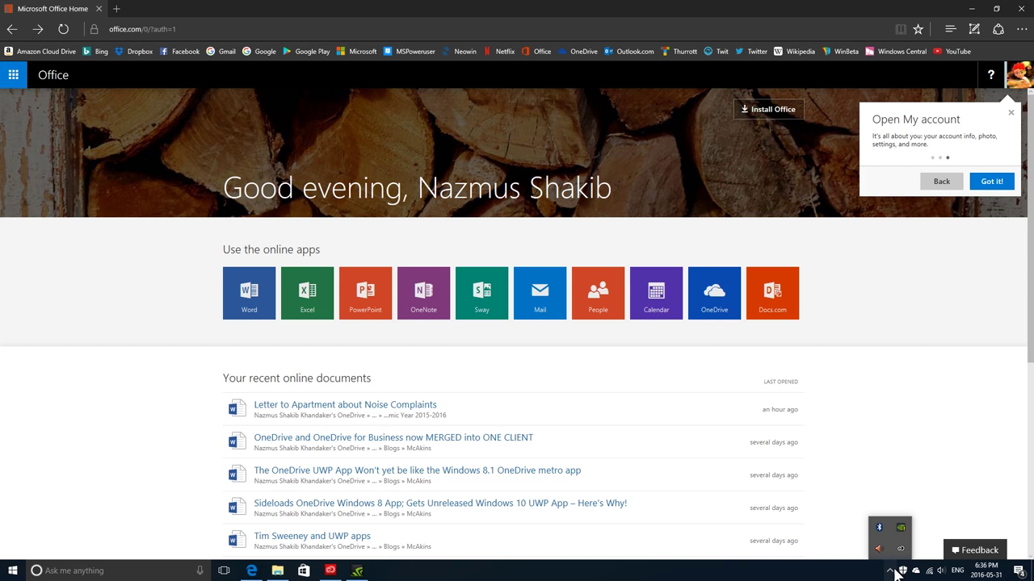
pyautogui.click(12, 570)
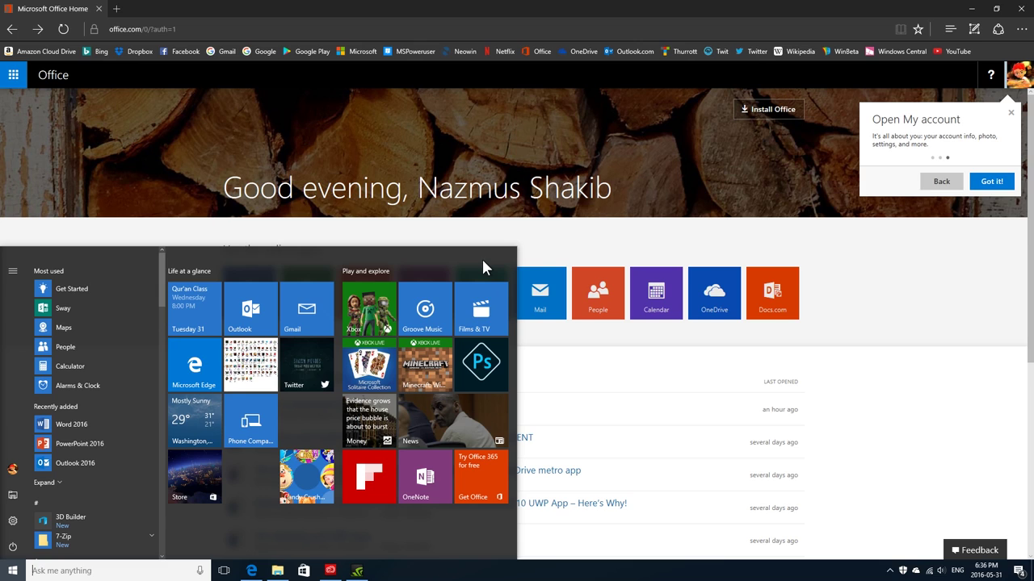
pyautogui.click(602, 237)
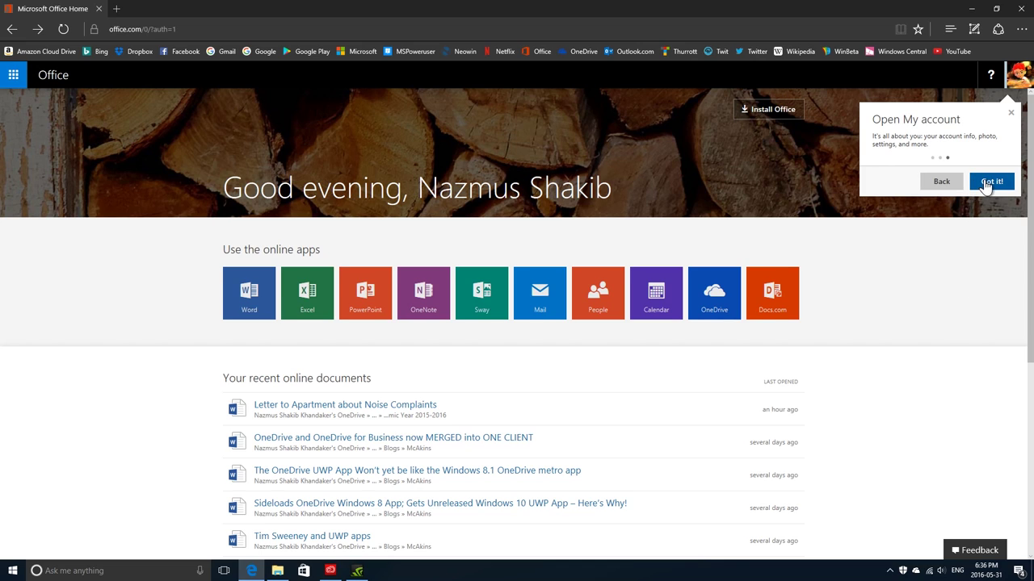
# Dismiss the Open My account tip and look through the account menu and app launcher
pyautogui.click(990, 181)
pyautogui.click(1020, 90)
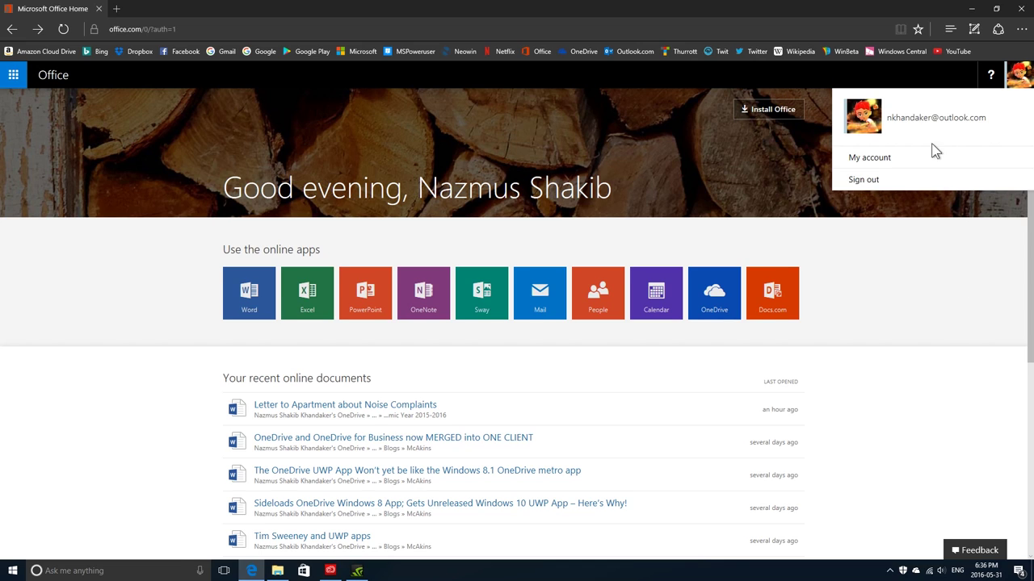
pyautogui.click(707, 153)
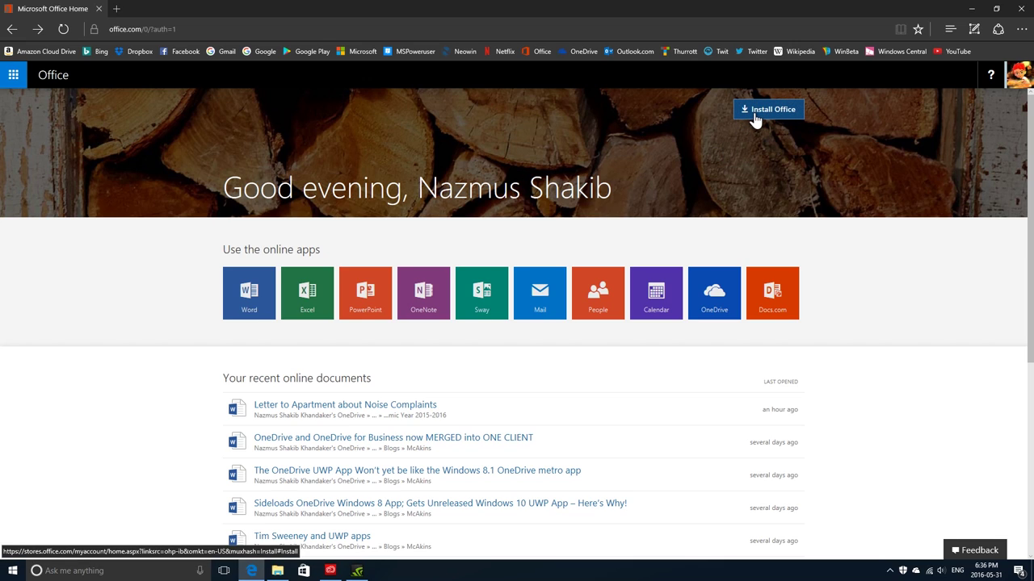
pyautogui.click(13, 74)
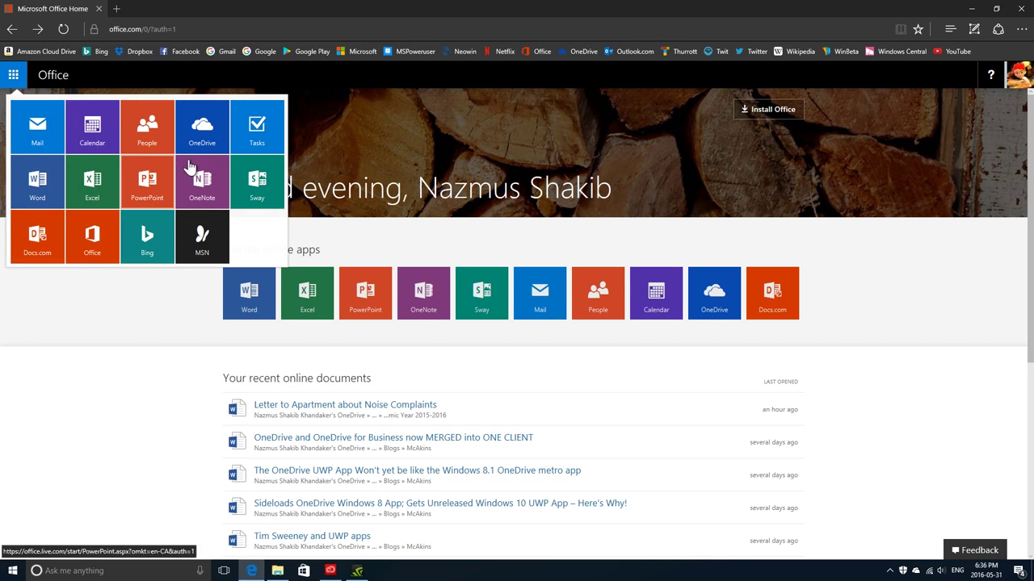
pyautogui.click(532, 125)
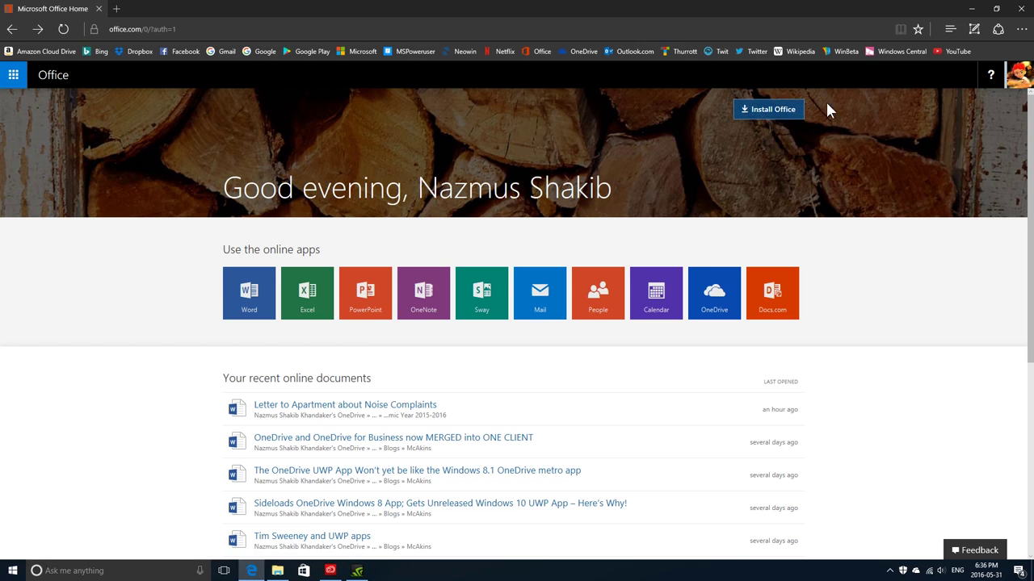
# Open the Office install page from the launcher area, then close the My Account tab
pyautogui.click(13, 81)
pyautogui.click(13, 81)
pyautogui.click(13, 81)
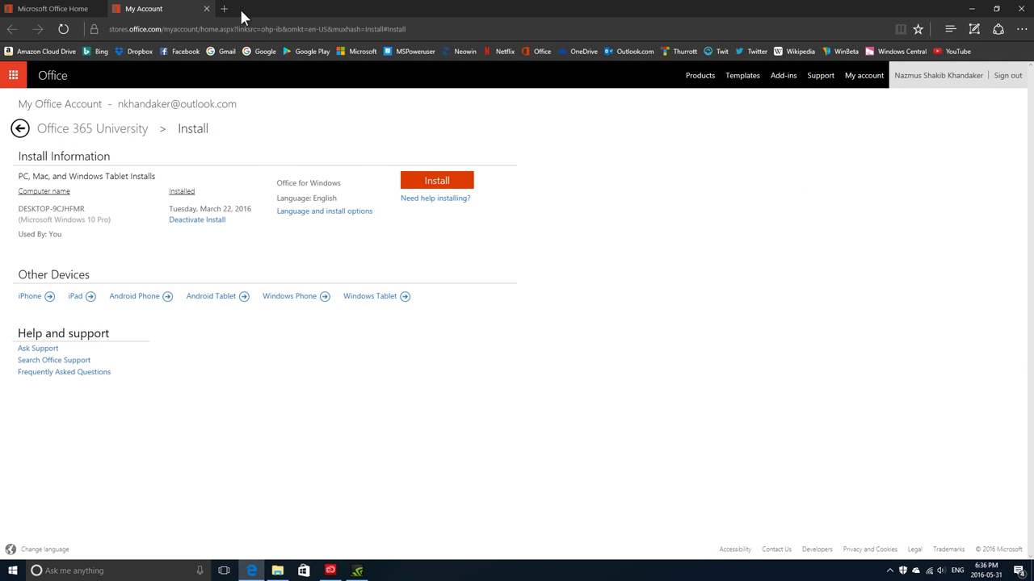
pyautogui.click(206, 8)
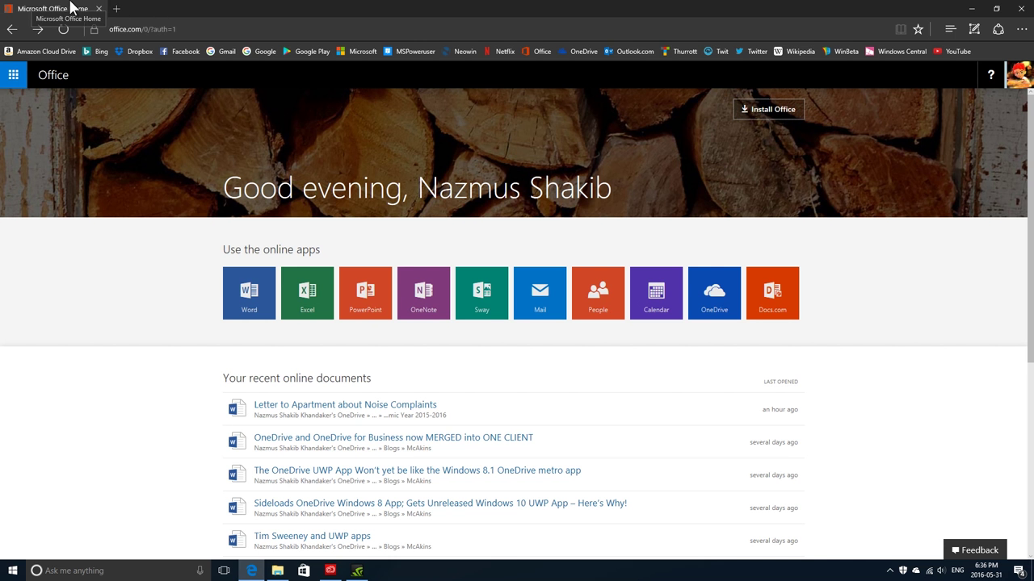
# Launch Word 2016 with a blank document and accept the licence agreement
pyautogui.press('super')
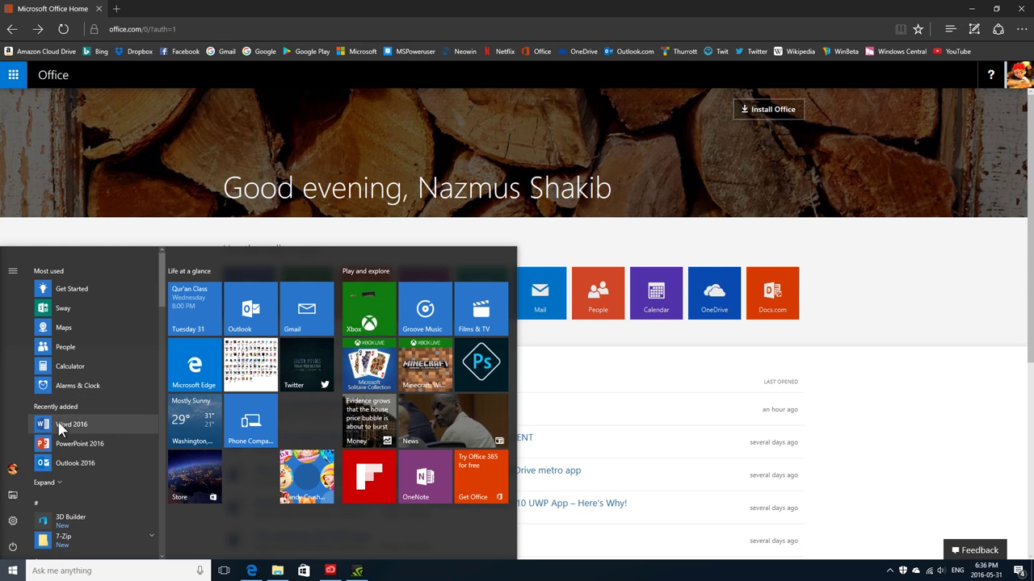
pyautogui.click(60, 426)
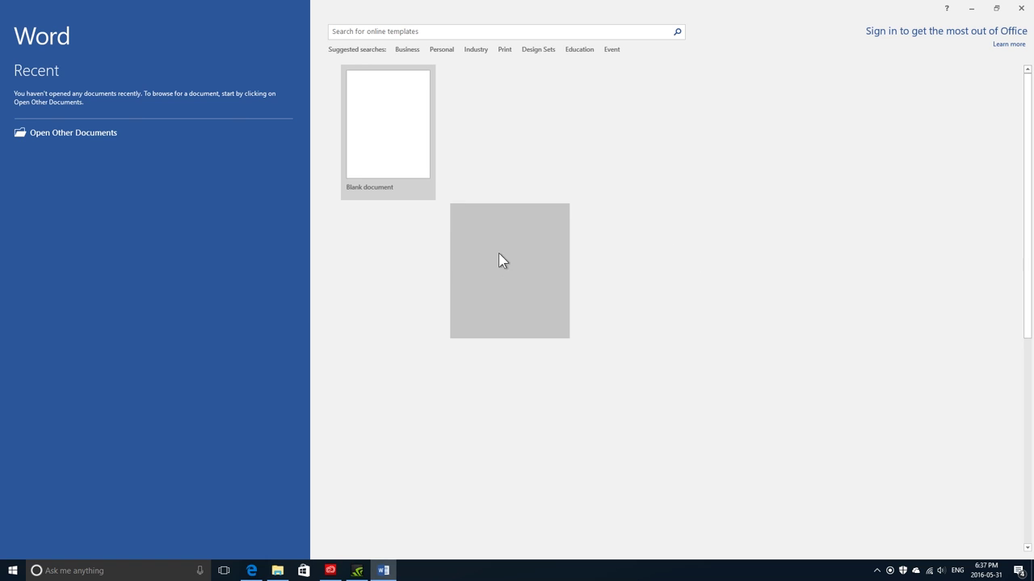
pyautogui.click(630, 218)
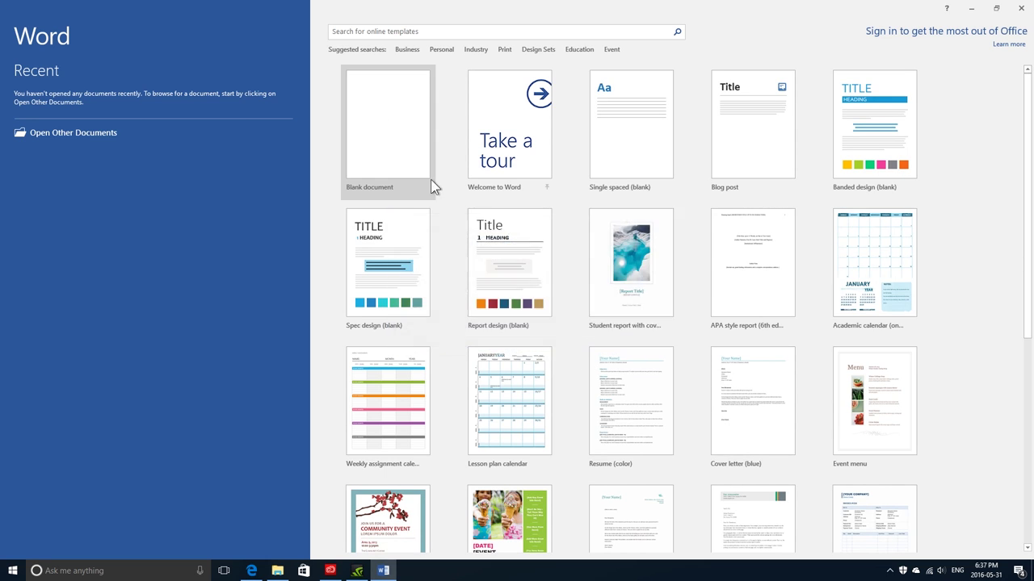
pyautogui.click(430, 184)
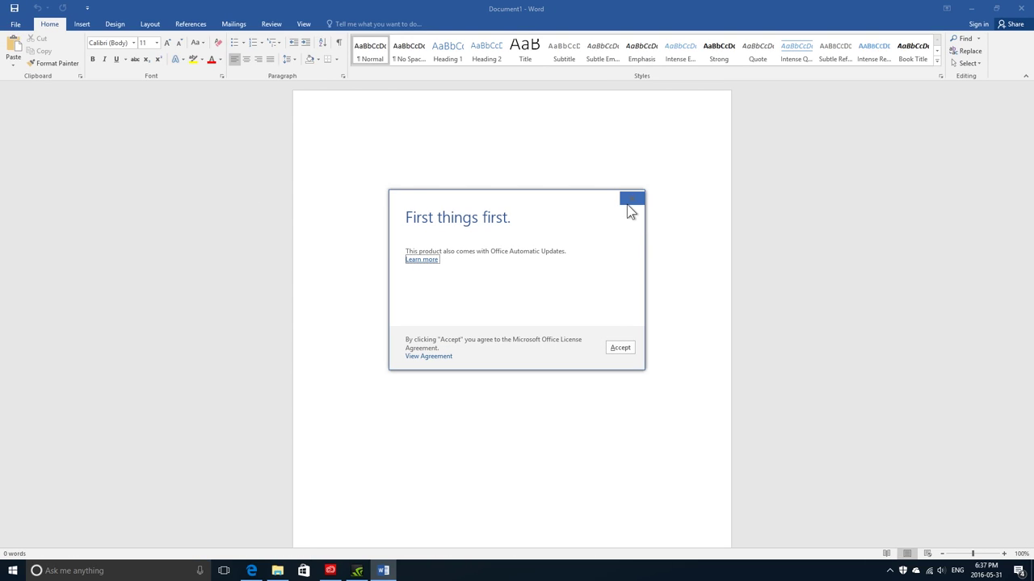
pyautogui.click(617, 344)
# Check activation status on File > Account, then reopen the File backstage
pyautogui.click(24, 25)
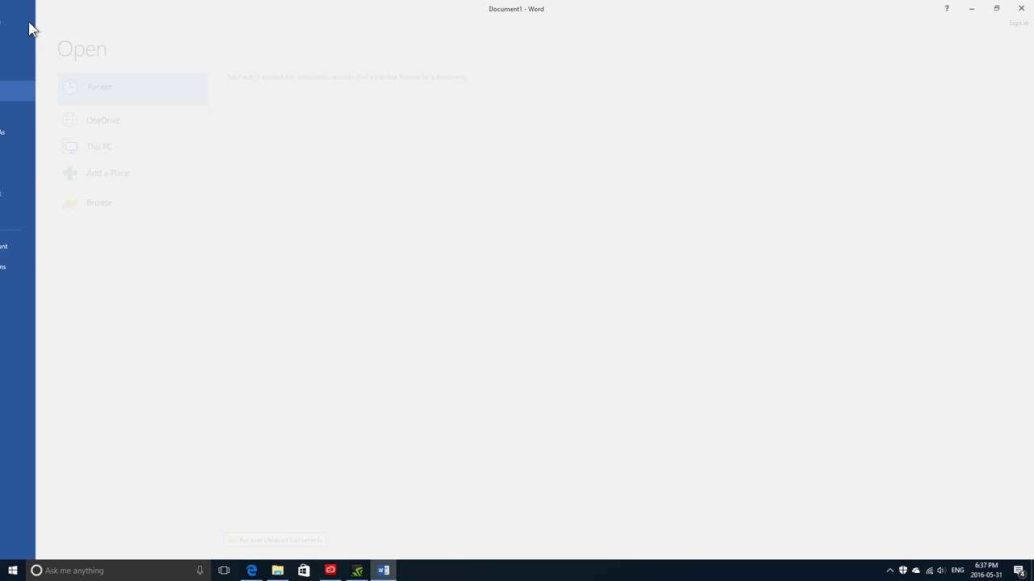
pyautogui.click(50, 244)
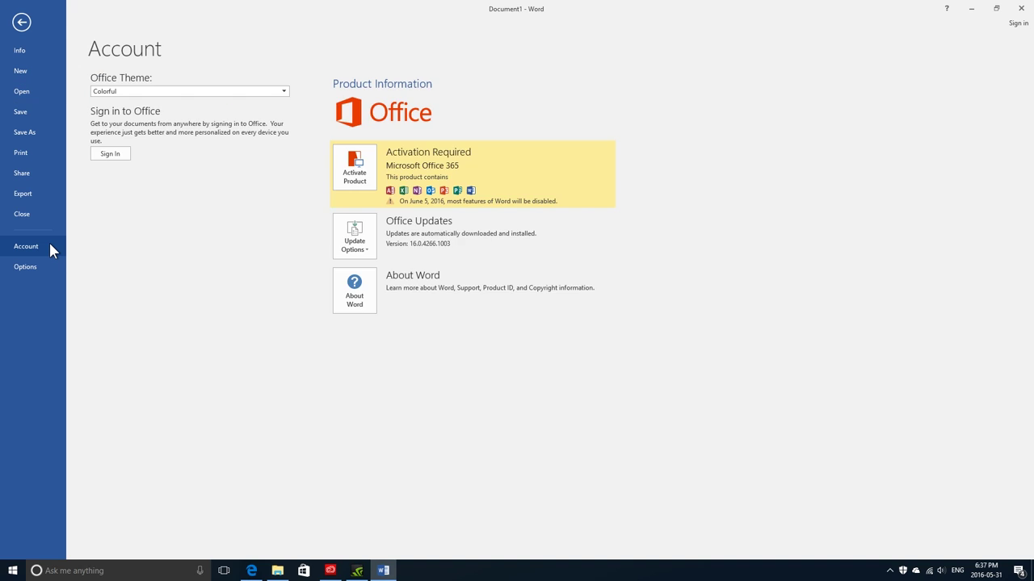
pyautogui.click(25, 23)
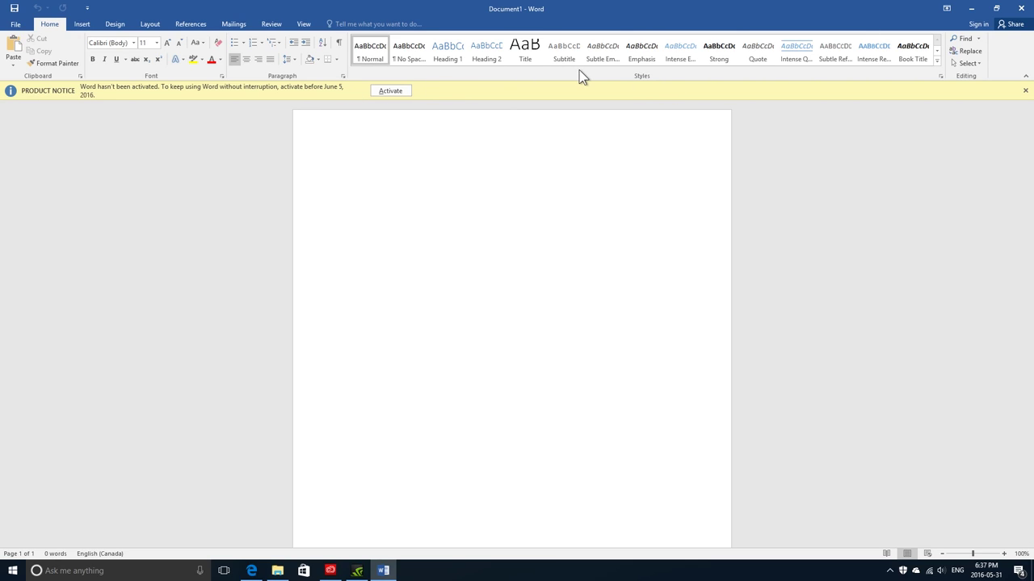
pyautogui.click(18, 25)
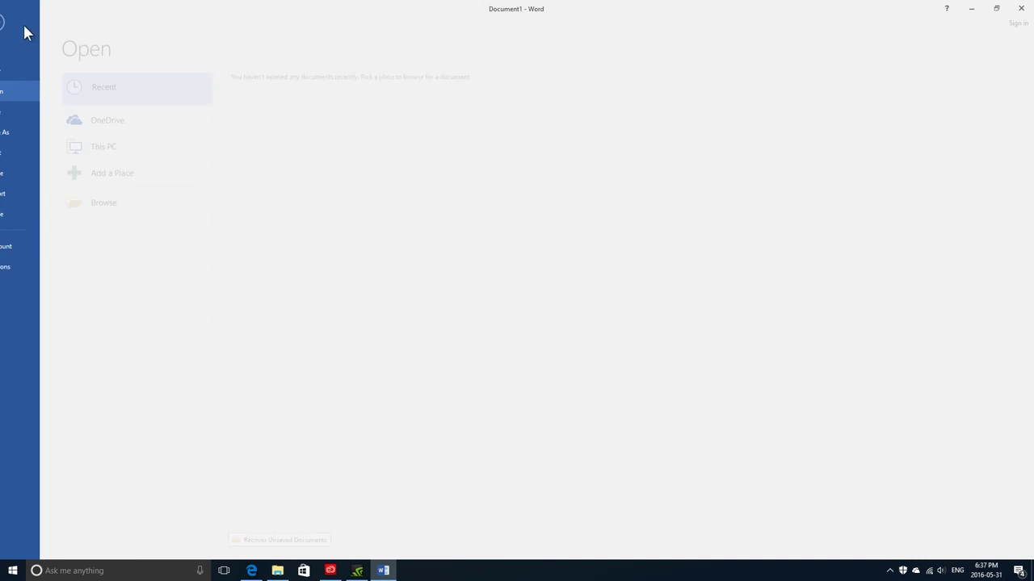